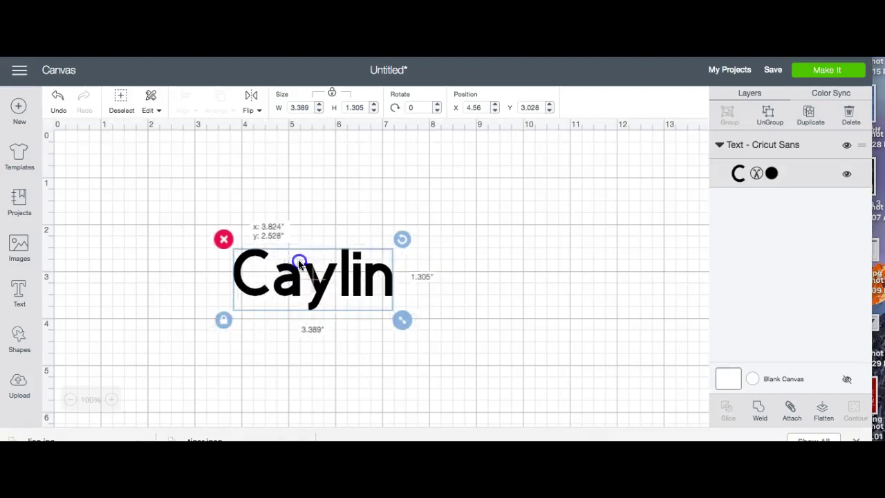
# - Resize the Caylin text to 5.945 × 2.289 in and drag it toward the upper left
pyautogui.moveTo(488, 345); pyautogui.dragTo(504, 351)
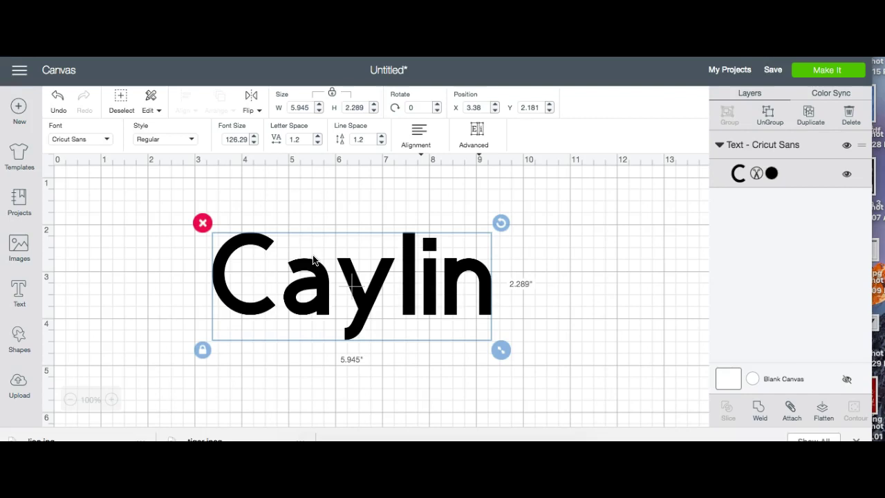
pyautogui.click(383, 286)
pyautogui.moveTo(380, 287); pyautogui.dragTo(353, 259)
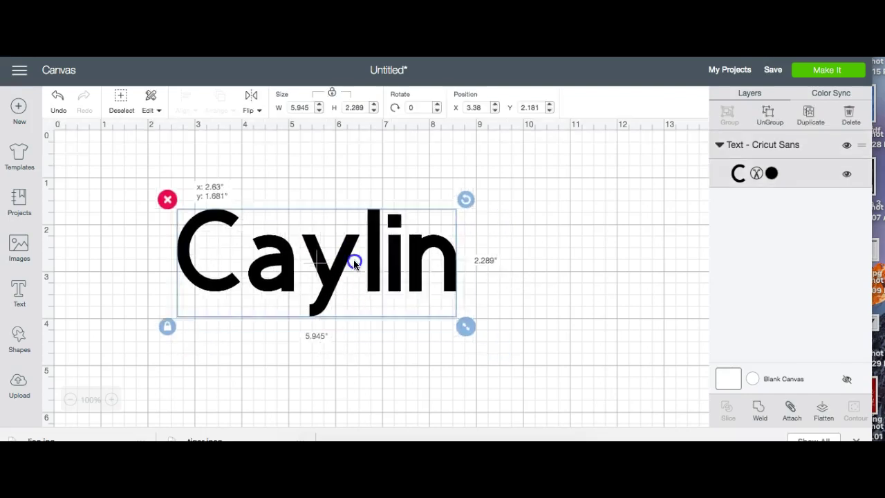
# - Duplicate the Caylin text, move the copy down-right, and set the upper one to Flanders Script
pyautogui.click(810, 115)
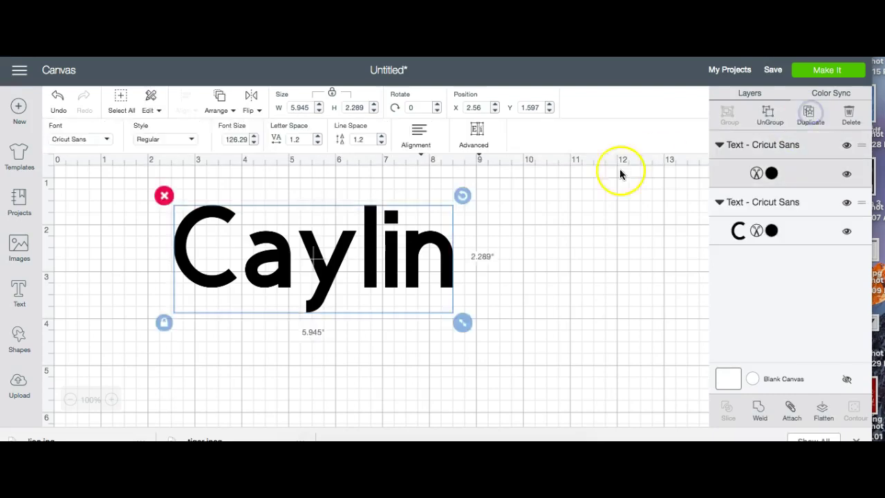
pyautogui.moveTo(419, 290); pyautogui.dragTo(559, 351)
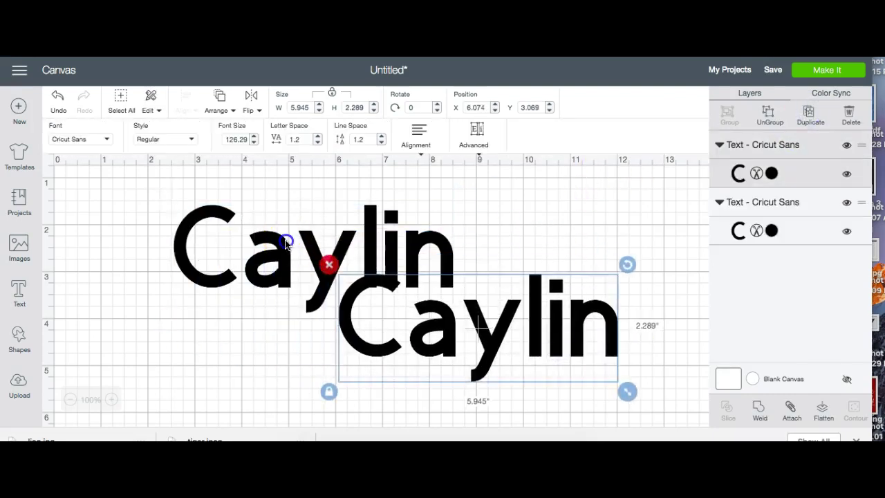
pyautogui.click(286, 243)
pyautogui.click(83, 140)
pyautogui.click(487, 100)
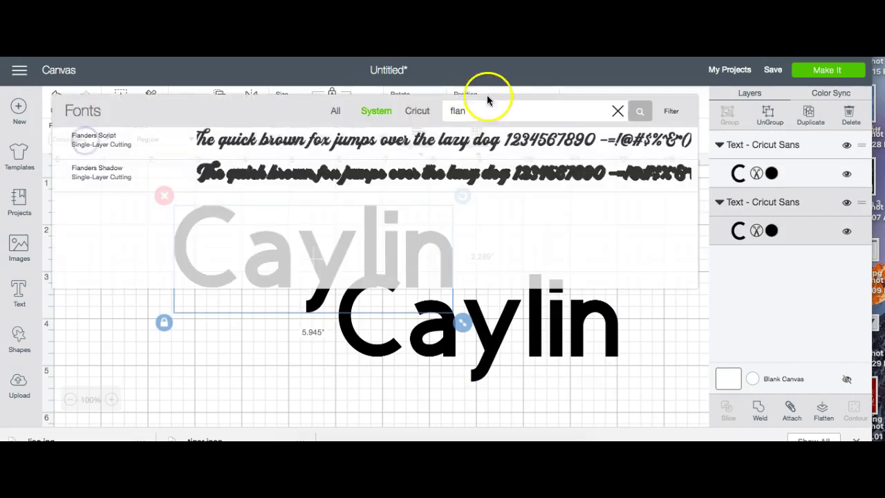
pyautogui.click(301, 141)
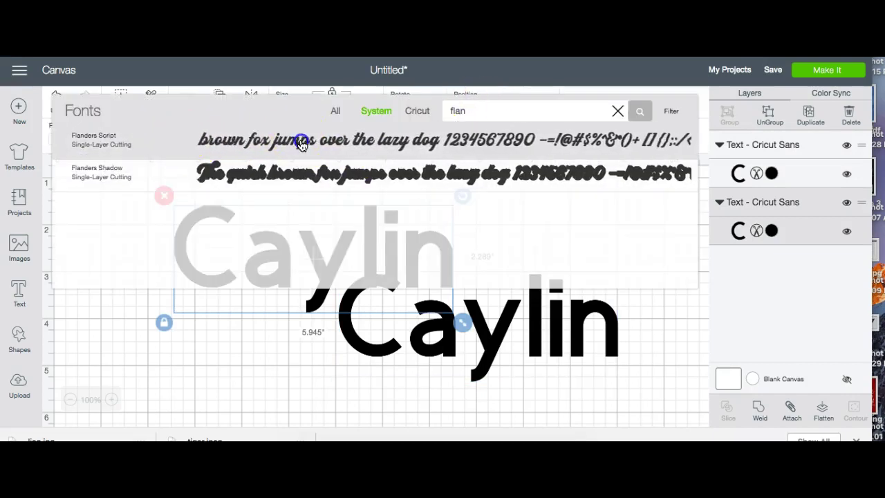
# - Set the lower Caylin to Flanders Shadow and reposition both texts
pyautogui.click(515, 317)
pyautogui.click(81, 145)
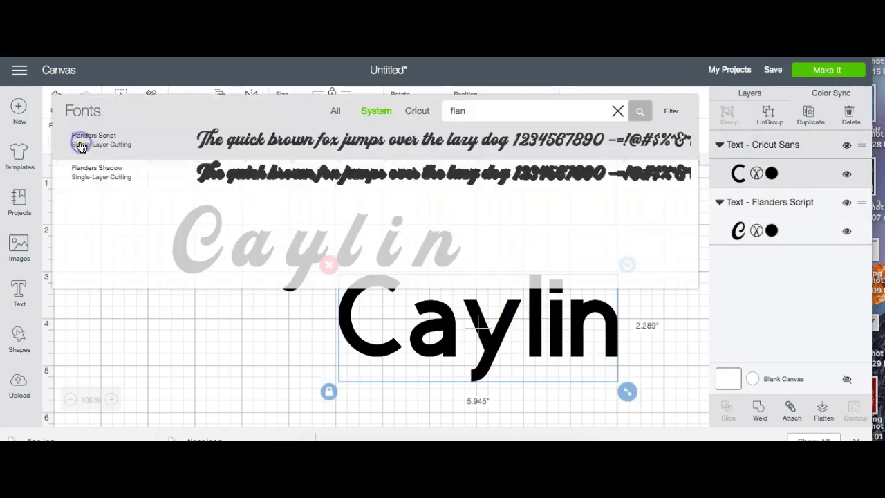
pyautogui.click(277, 174)
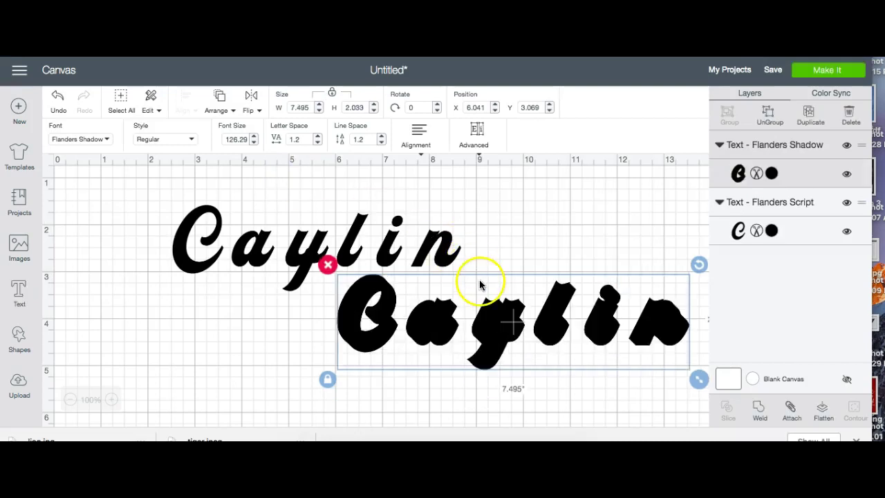
pyautogui.click(417, 237)
pyautogui.moveTo(417, 237); pyautogui.dragTo(349, 213)
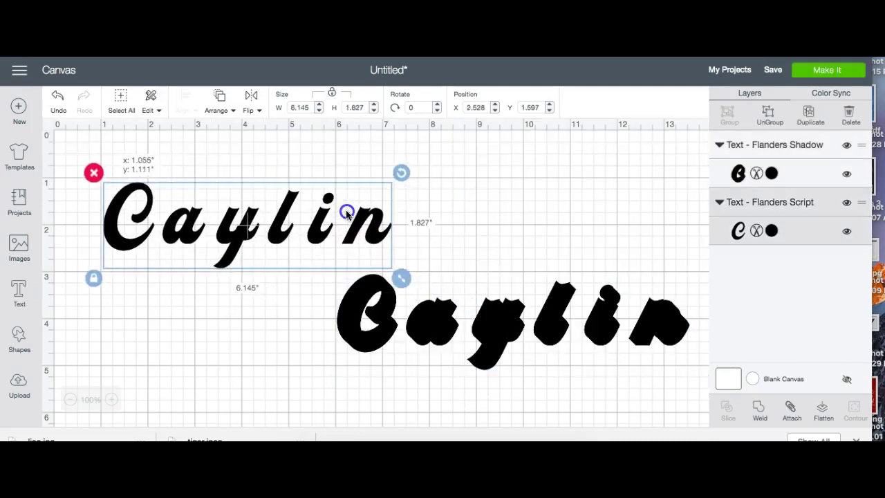
pyautogui.click(511, 312)
pyautogui.moveTo(512, 313); pyautogui.dragTo(502, 315)
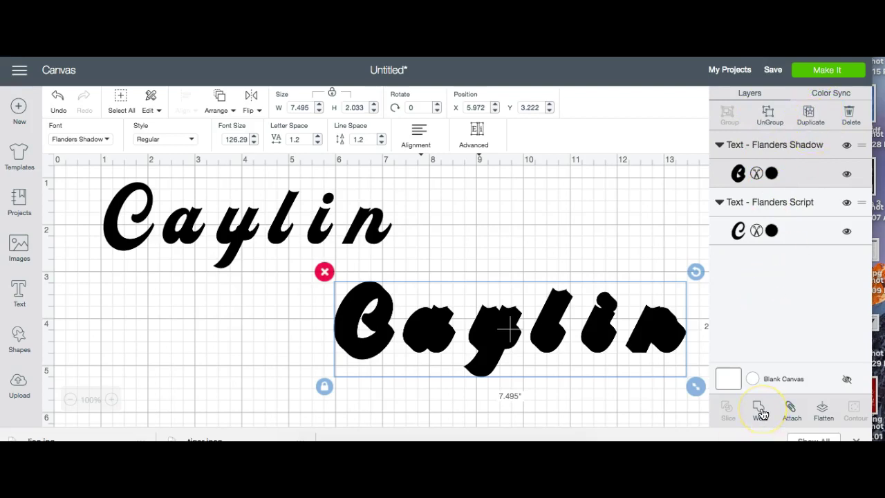
# - Lower the Flanders Script Caylin's letter spacing step by step down to -1.2
pyautogui.click(212, 227)
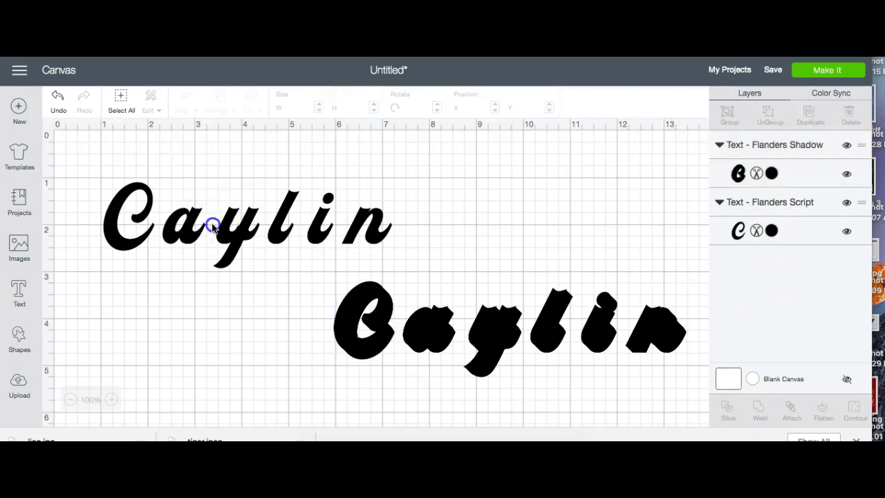
pyautogui.click(254, 221)
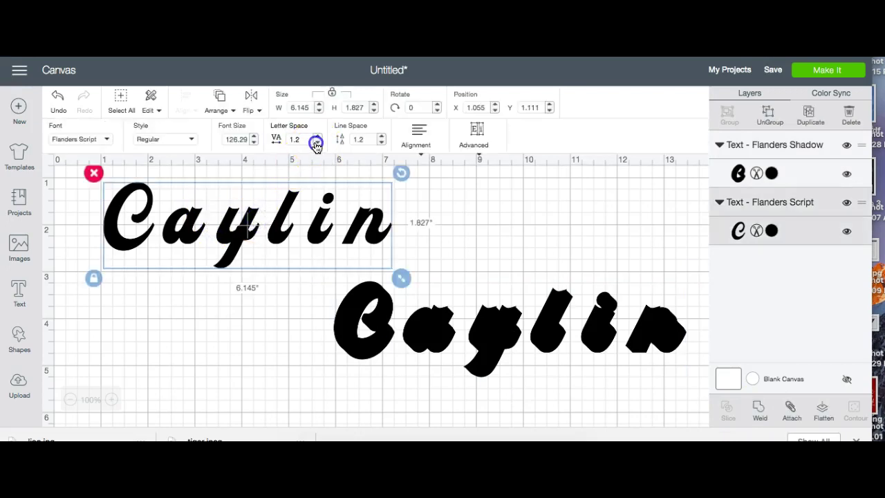
pyautogui.click(315, 144)
pyautogui.click(316, 144)
pyautogui.click(315, 144)
pyautogui.click(316, 144)
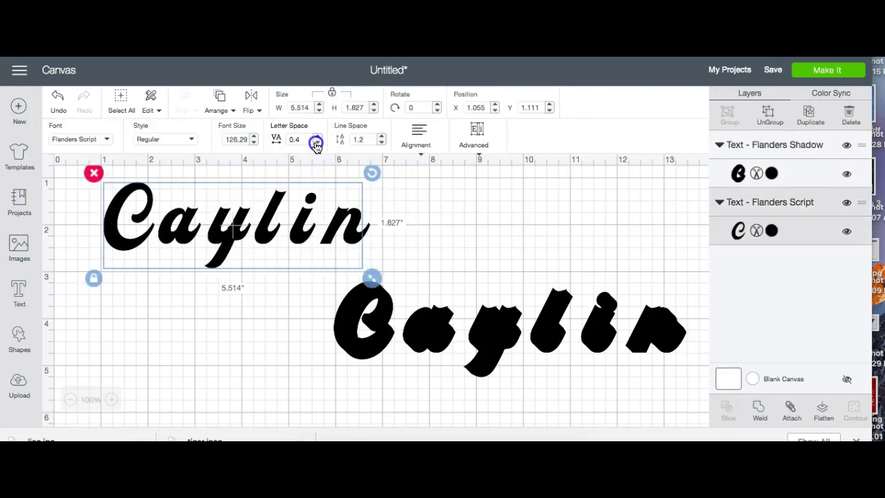
pyautogui.click(315, 144)
pyautogui.click(315, 144)
pyautogui.click(315, 144)
pyautogui.click(315, 144)
pyautogui.click(315, 144)
pyautogui.click(315, 144)
pyautogui.click(315, 144)
pyautogui.click(315, 144)
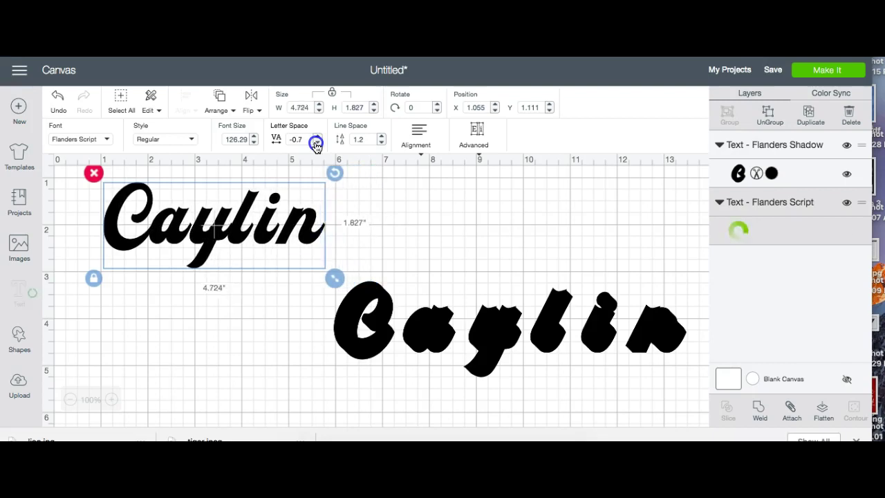
pyautogui.click(315, 144)
pyautogui.click(315, 143)
pyautogui.click(315, 144)
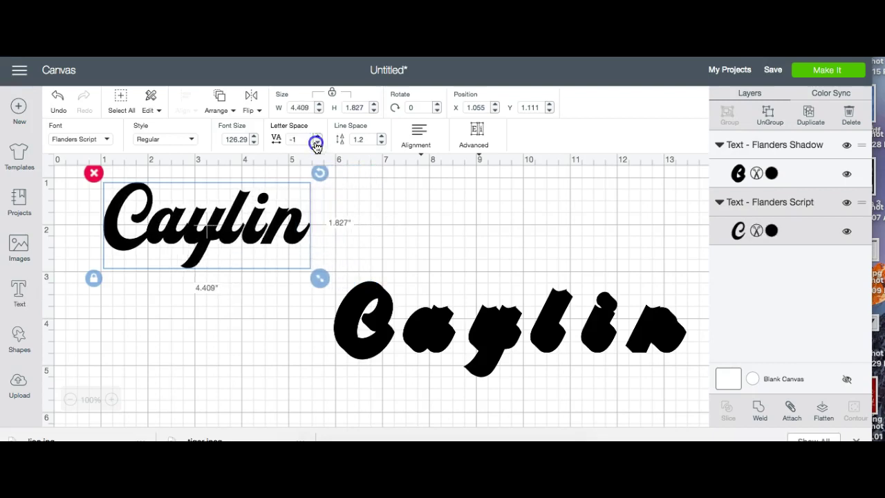
pyautogui.click(316, 144)
pyautogui.click(315, 144)
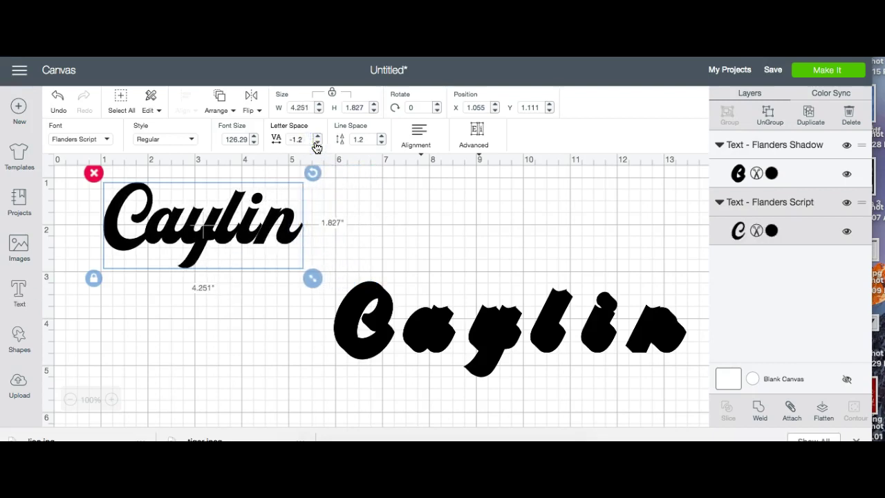
# - Ungroup the script Caylin, nudge the l right so letters connect, and select all script letters
pyautogui.click(770, 112)
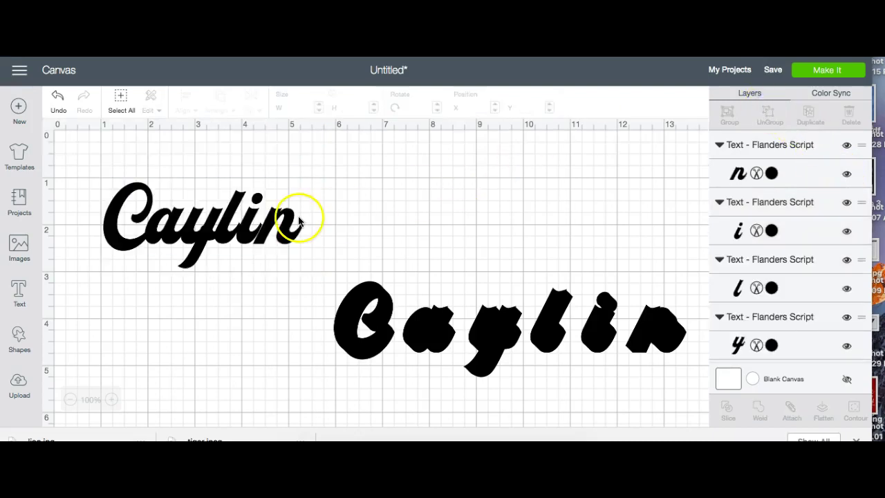
pyautogui.click(223, 230)
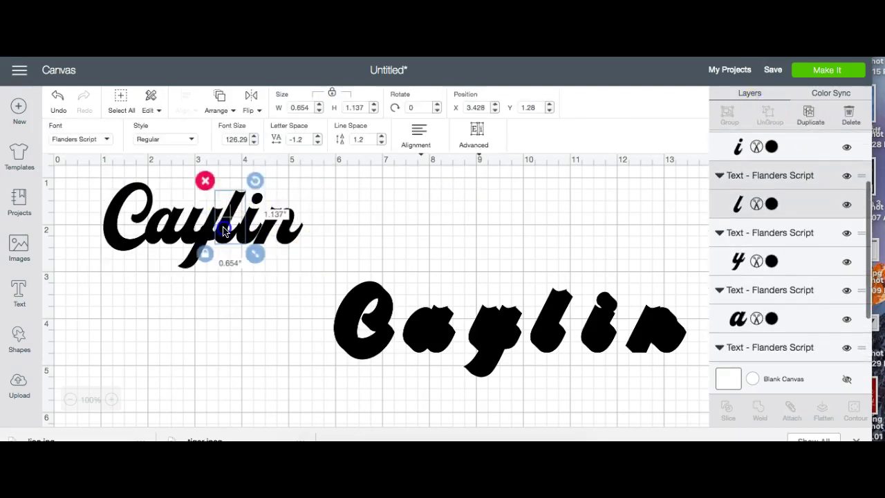
pyautogui.moveTo(224, 231); pyautogui.dragTo(257, 237)
pyautogui.click(250, 237)
pyautogui.click(370, 233)
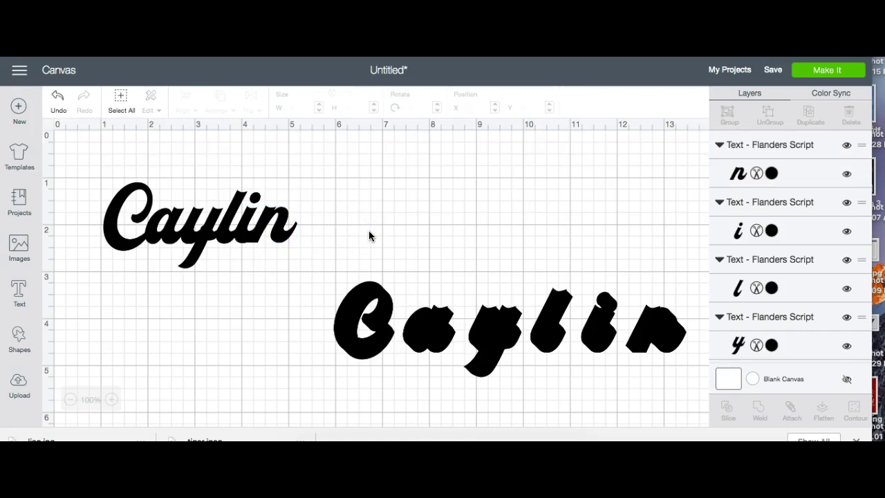
pyautogui.moveTo(91, 171); pyautogui.dragTo(306, 275)
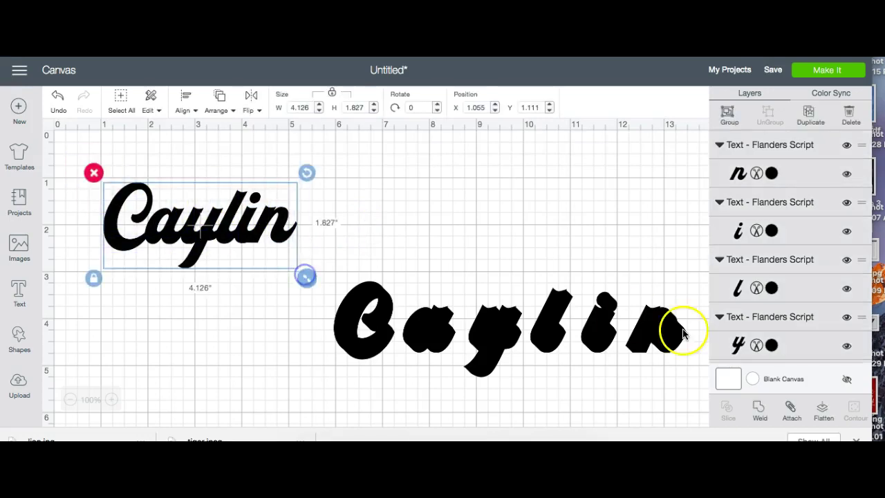
# - Weld the script letters, colour the result red, and position it above the black Caylin
pyautogui.click(753, 408)
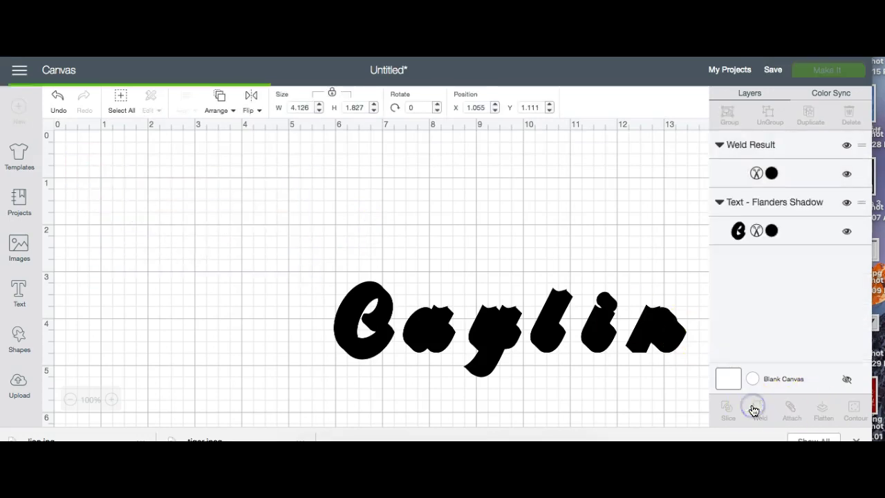
pyautogui.click(769, 174)
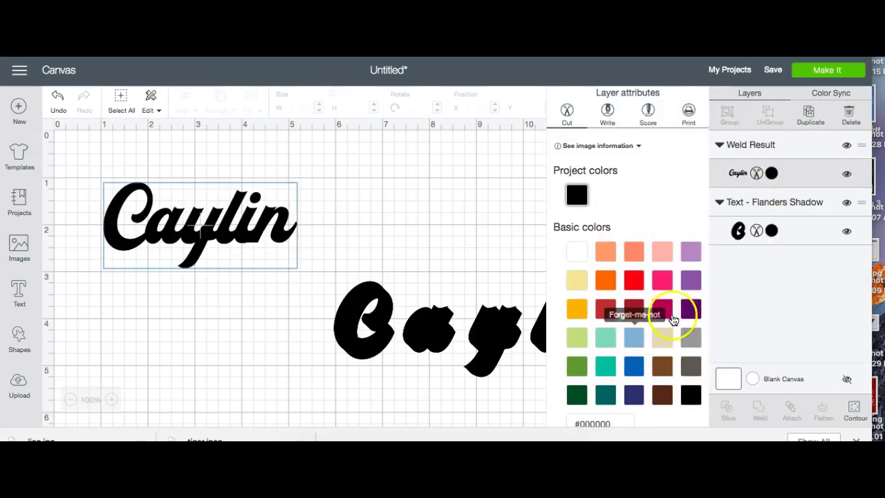
pyautogui.click(635, 283)
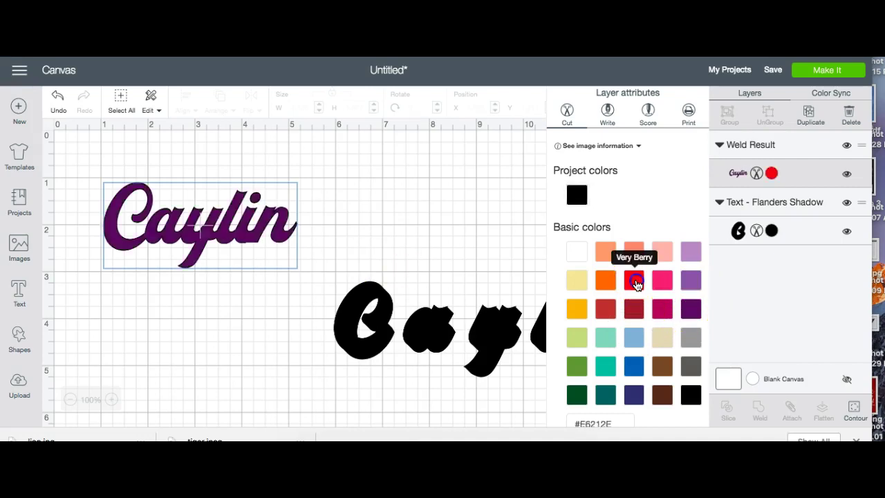
pyautogui.click(413, 224)
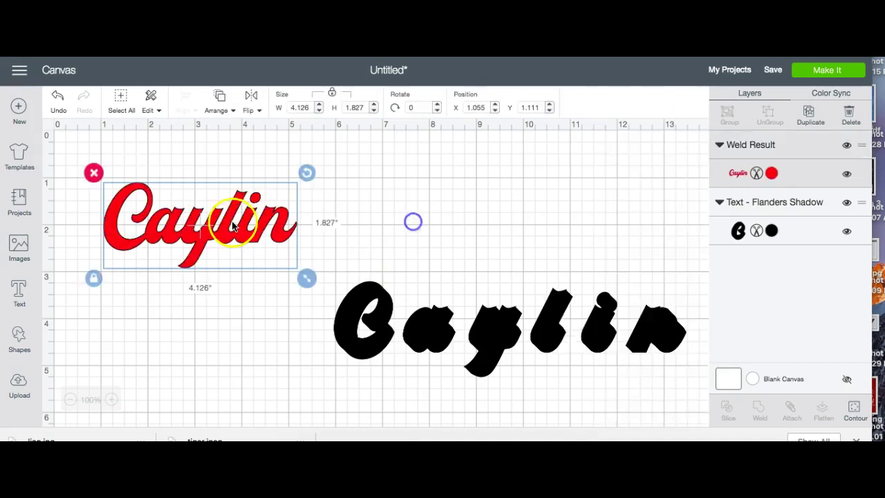
pyautogui.moveTo(233, 223); pyautogui.dragTo(407, 197)
pyautogui.moveTo(474, 338); pyautogui.dragTo(366, 315)
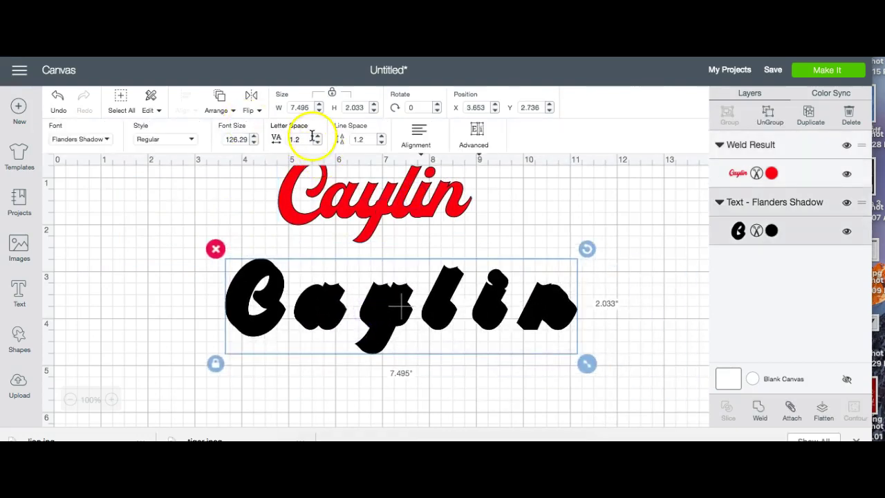
# - Tighten the black Flanders Shadow Caylin's spacing to -0.8, shift it down-right, and ungroup it
pyautogui.click(317, 143)
pyautogui.click(317, 143)
pyautogui.click(317, 143)
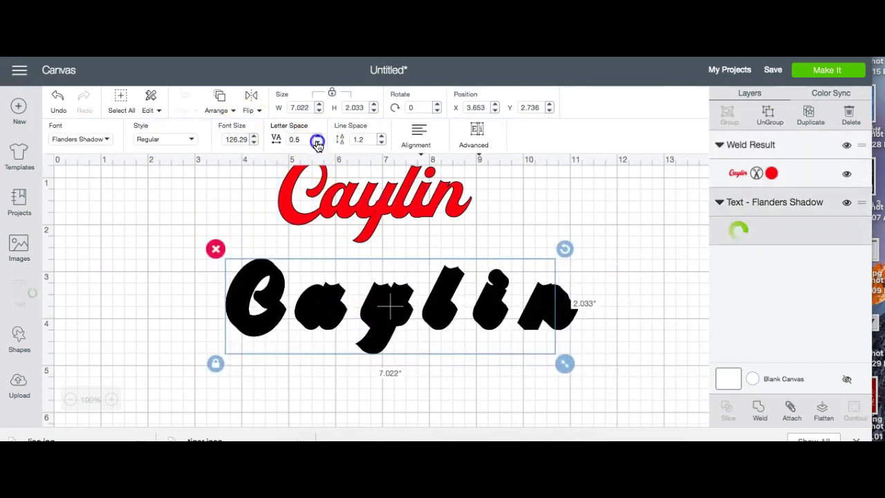
pyautogui.click(317, 142)
pyautogui.click(317, 142)
pyautogui.click(317, 142)
pyautogui.click(317, 142)
pyautogui.click(317, 142)
pyautogui.click(317, 142)
pyautogui.click(317, 142)
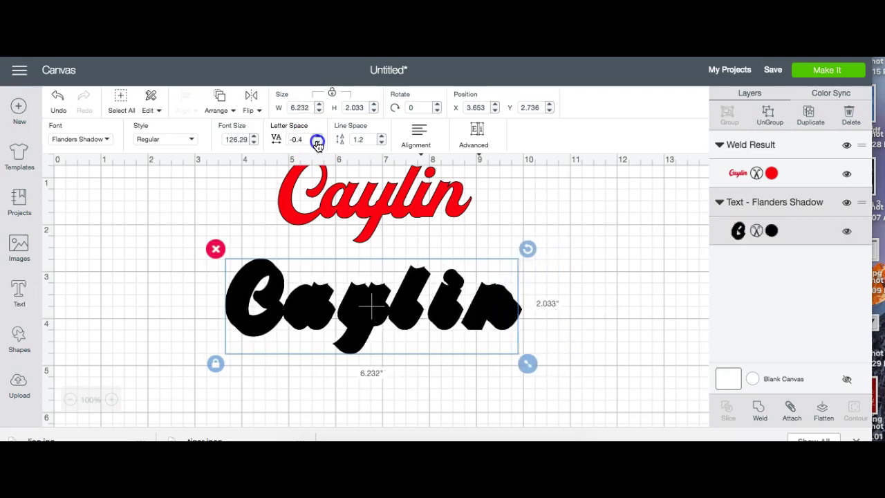
pyautogui.click(317, 143)
pyautogui.click(318, 142)
pyautogui.click(317, 142)
pyautogui.moveTo(369, 317); pyautogui.dragTo(404, 334)
pyautogui.click(771, 116)
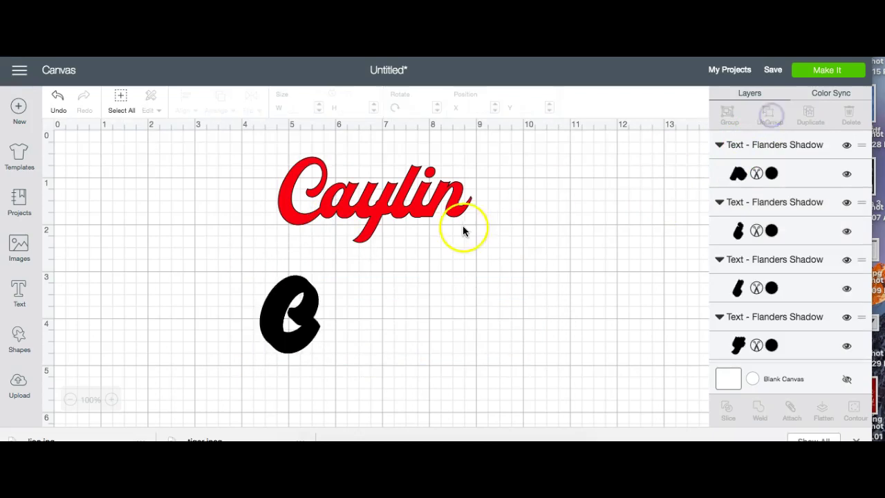
# - Move all black Flanders Shadow pieces to the back and place the black C under the red C
pyautogui.click(306, 312)
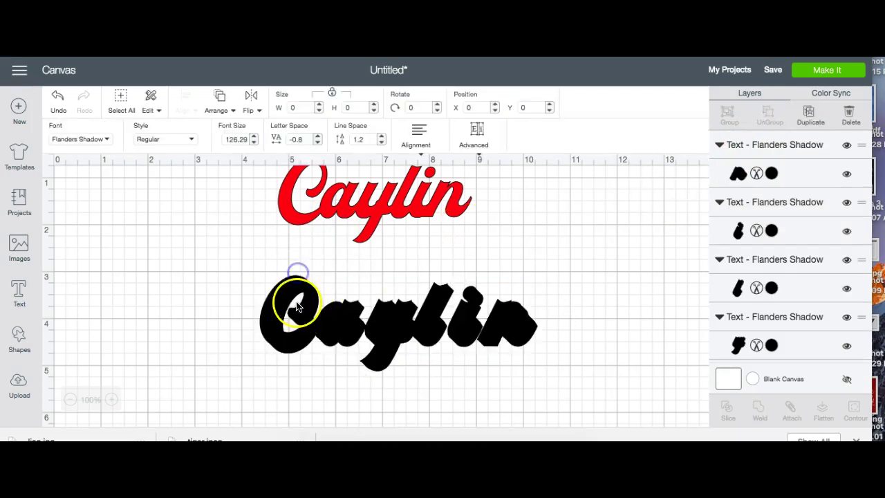
pyautogui.click(233, 269)
pyautogui.moveTo(233, 269); pyautogui.dragTo(547, 395)
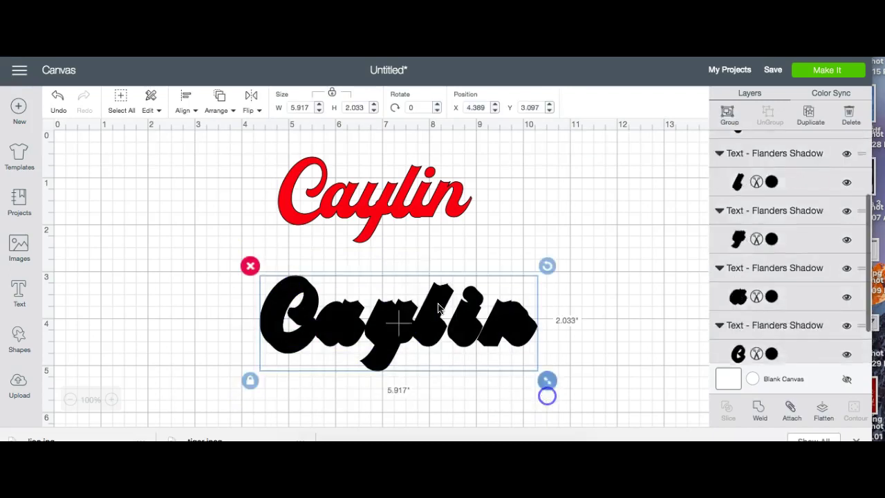
pyautogui.click(220, 102)
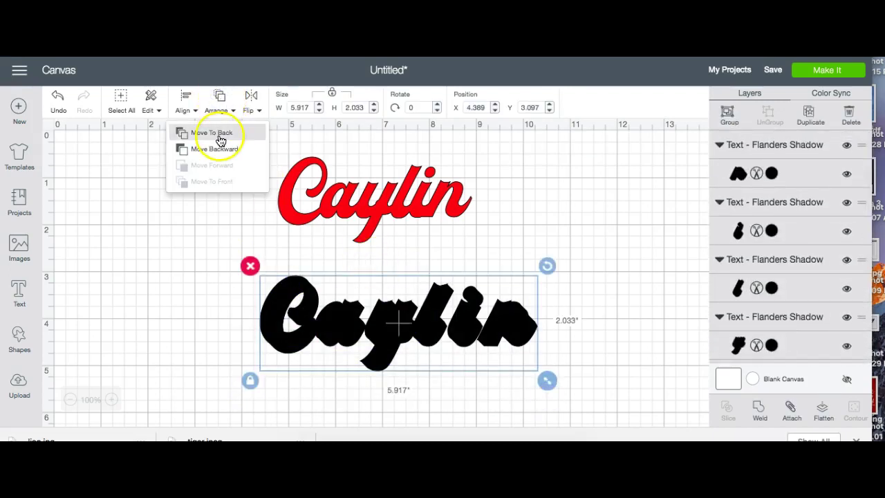
pyautogui.click(219, 132)
pyautogui.click(201, 302)
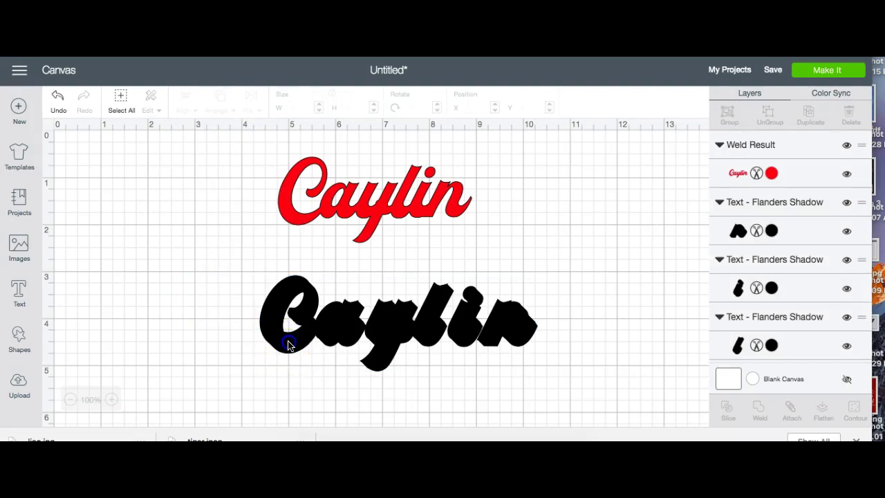
pyautogui.moveTo(289, 345); pyautogui.dragTo(300, 225)
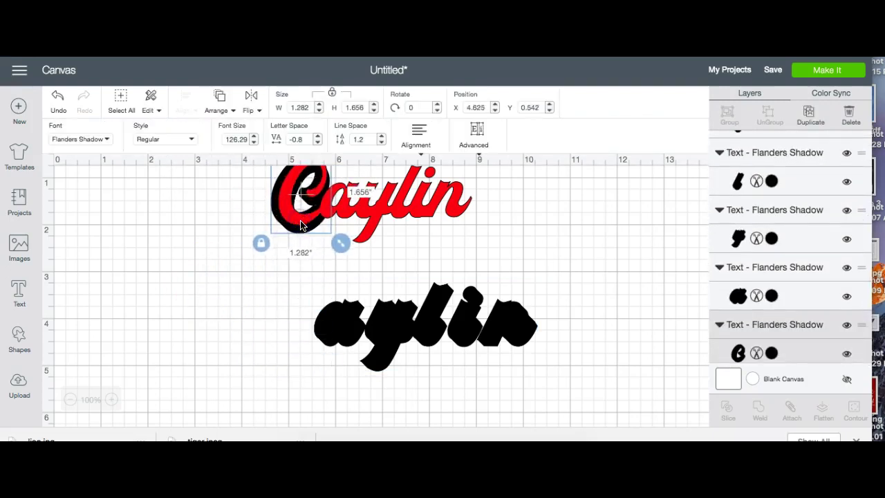
# - Shift the red Caylin with its black C down-left and park the black aylin on the right
pyautogui.click(298, 273)
pyautogui.moveTo(486, 249); pyautogui.dragTo(272, 150)
pyautogui.click(759, 411)
pyautogui.moveTo(321, 196); pyautogui.dragTo(204, 246)
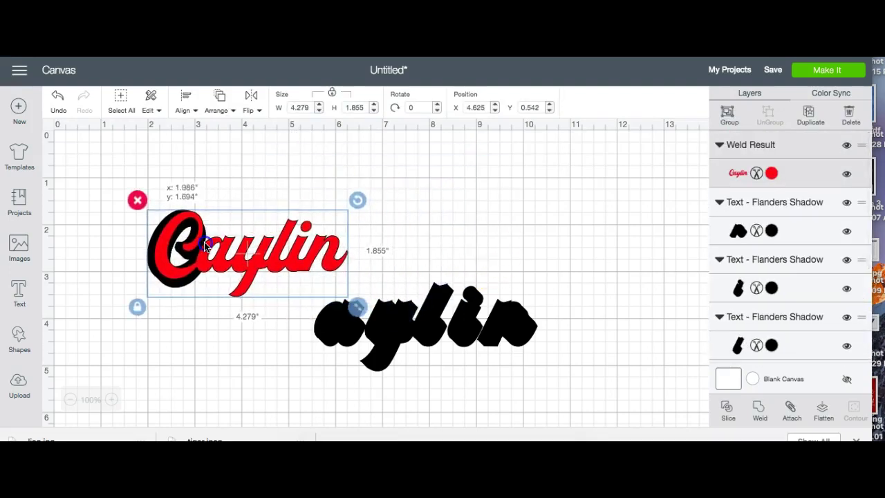
pyautogui.moveTo(541, 360); pyautogui.dragTo(444, 263)
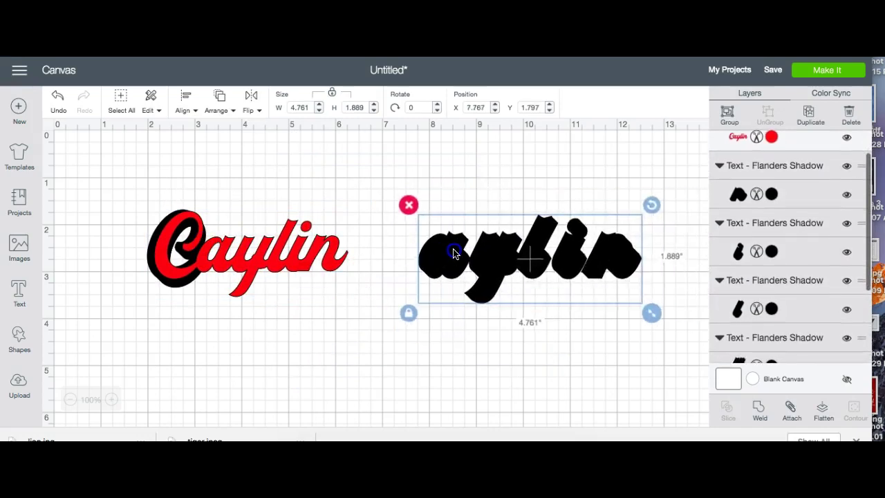
# - Enlarge the black C to 1.401 × 1.809 in and align it behind the red C
pyautogui.click(172, 289)
pyautogui.moveTo(150, 267); pyautogui.dragTo(150, 258)
pyautogui.moveTo(221, 298); pyautogui.dragTo(231, 306)
pyautogui.moveTo(202, 284); pyautogui.dragTo(208, 292)
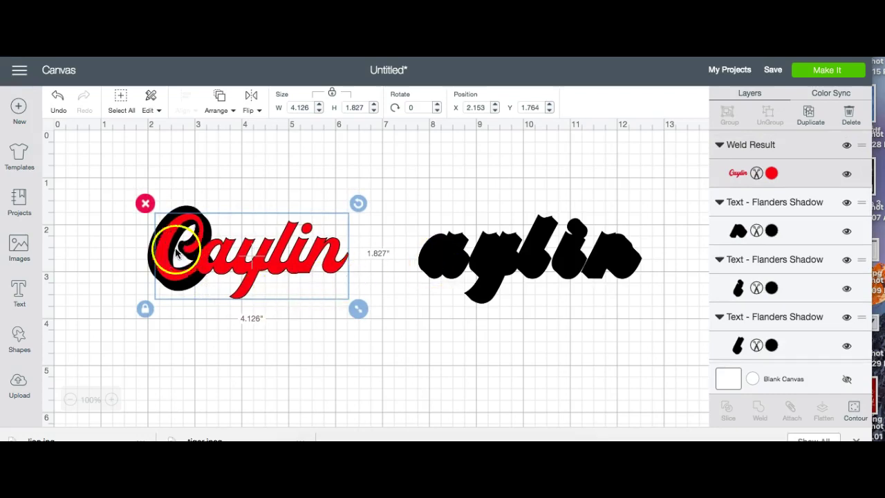
pyautogui.moveTo(153, 253)
pyautogui.mouseDown()
pyautogui.moveTo(160, 255)
pyautogui.moveTo(154, 249)
pyautogui.mouseUp()
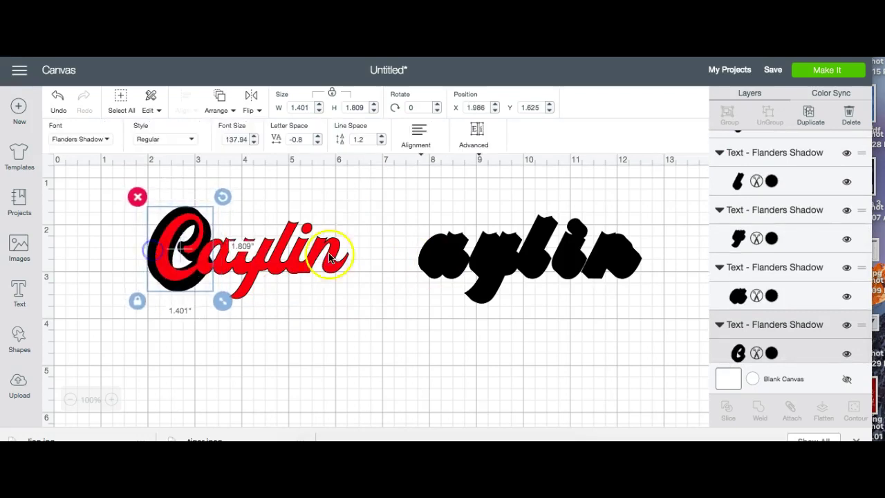
# - Place the black a, y, l, i and n shadow letters under their matching red letters
pyautogui.click(450, 265)
pyautogui.moveTo(450, 266); pyautogui.dragTo(224, 269)
pyautogui.doubleClick(224, 269)
pyautogui.moveTo(509, 240); pyautogui.dragTo(262, 257)
pyautogui.click(545, 238)
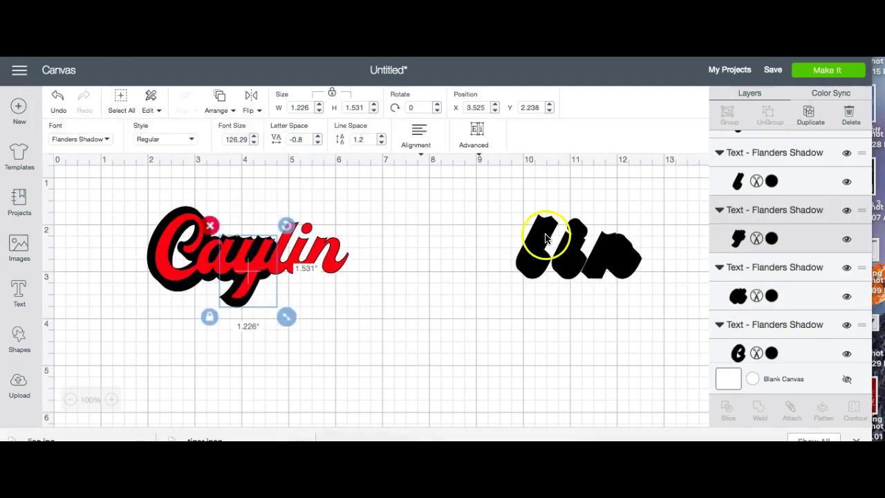
pyautogui.moveTo(543, 243); pyautogui.dragTo(271, 263)
pyautogui.click(558, 256)
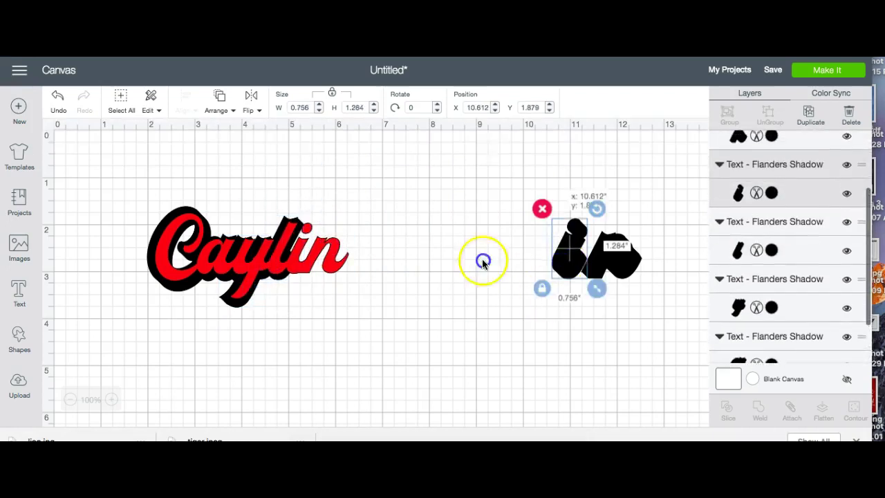
pyautogui.moveTo(482, 263); pyautogui.dragTo(290, 264)
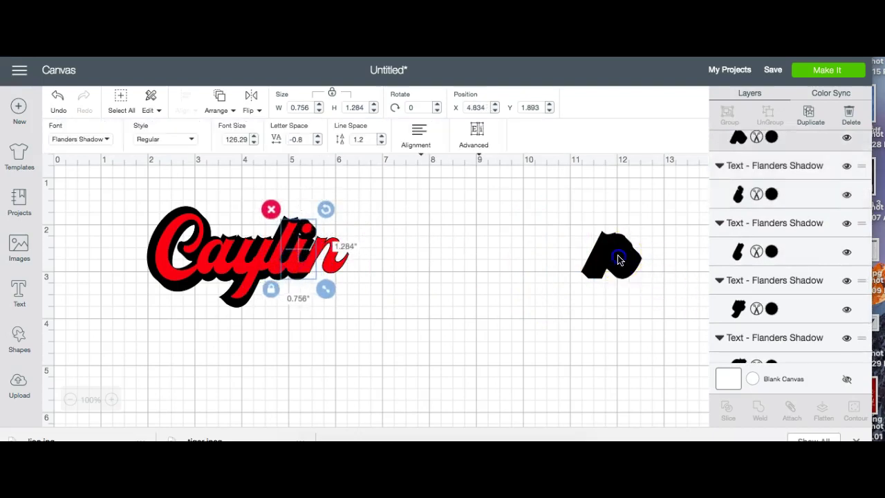
pyautogui.moveTo(616, 256); pyautogui.dragTo(245, 308)
# - Undo a misplaced move and realign the red Caylin and a shadow letter
pyautogui.click(438, 305)
pyautogui.click(323, 331)
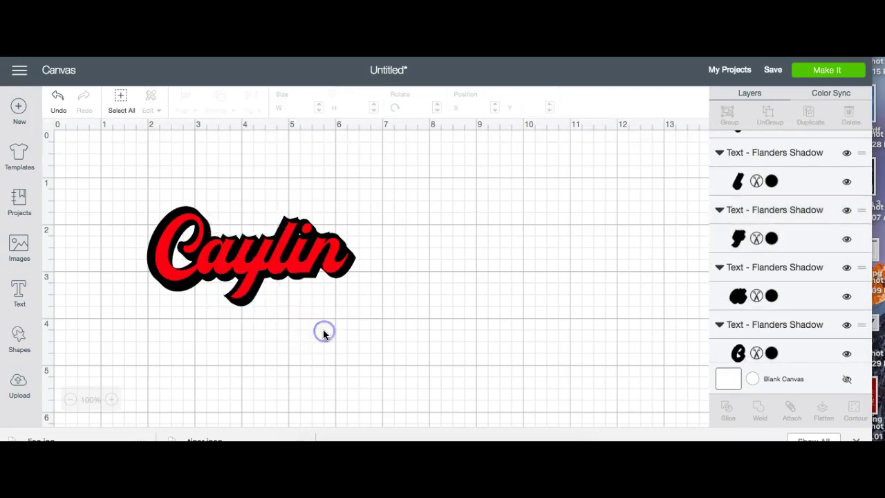
pyautogui.moveTo(281, 223); pyautogui.dragTo(432, 196)
pyautogui.click(58, 96)
pyautogui.moveTo(291, 318); pyautogui.dragTo(305, 274)
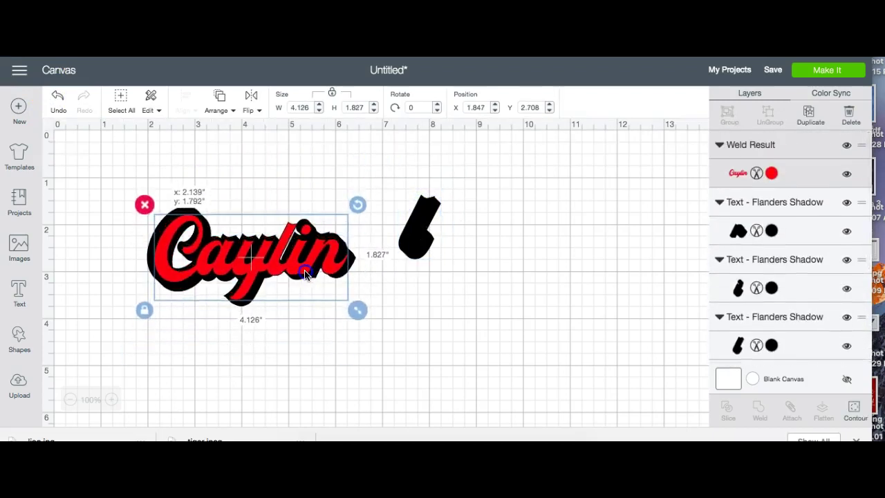
pyautogui.moveTo(408, 249); pyautogui.dragTo(278, 267)
pyautogui.moveTo(275, 268); pyautogui.dragTo(274, 270)
pyautogui.click(439, 278)
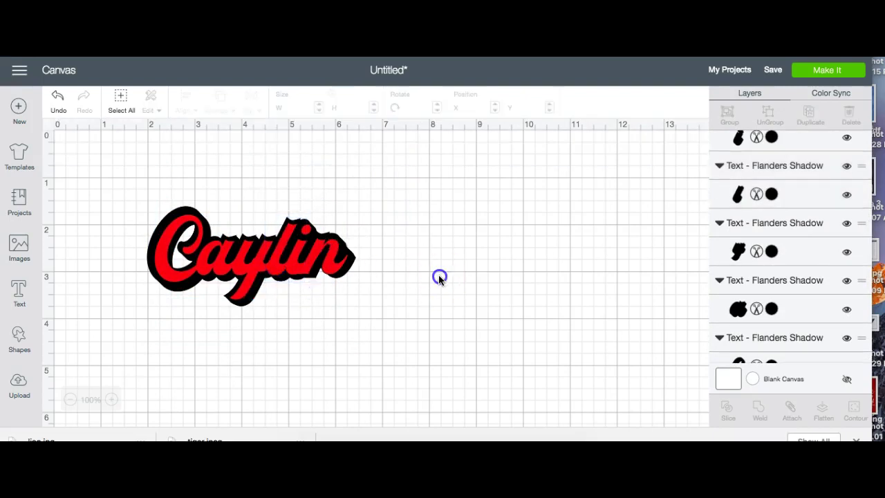
# - Move the red Caylin aside and weld all the black shadow letters into one shape
pyautogui.click(286, 255)
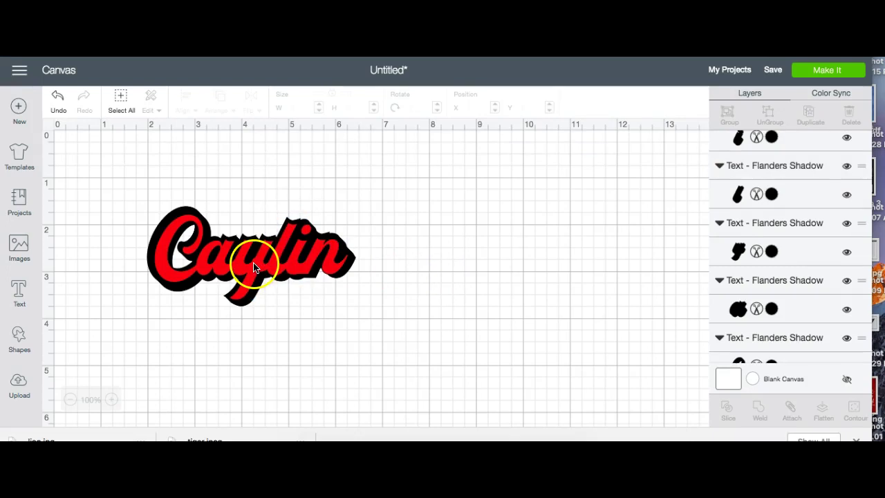
pyautogui.moveTo(250, 261); pyautogui.dragTo(506, 342)
pyautogui.click(139, 237)
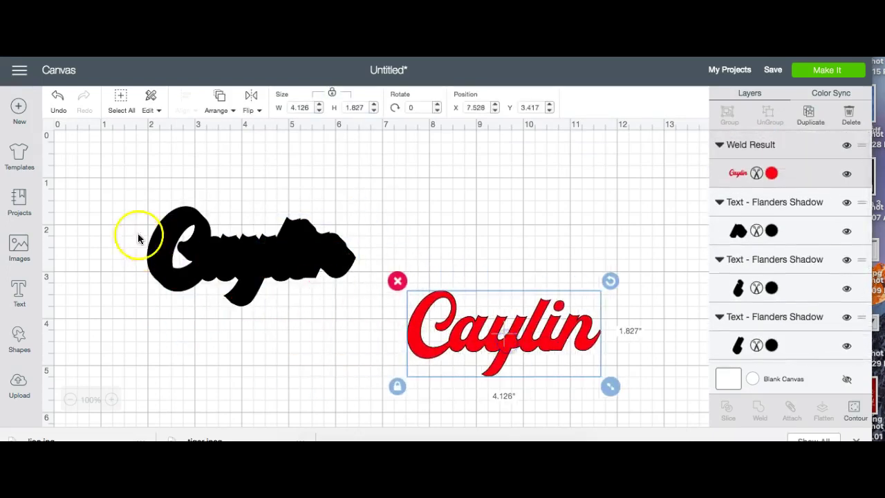
pyautogui.moveTo(123, 191); pyautogui.dragTo(360, 330)
pyautogui.click(760, 405)
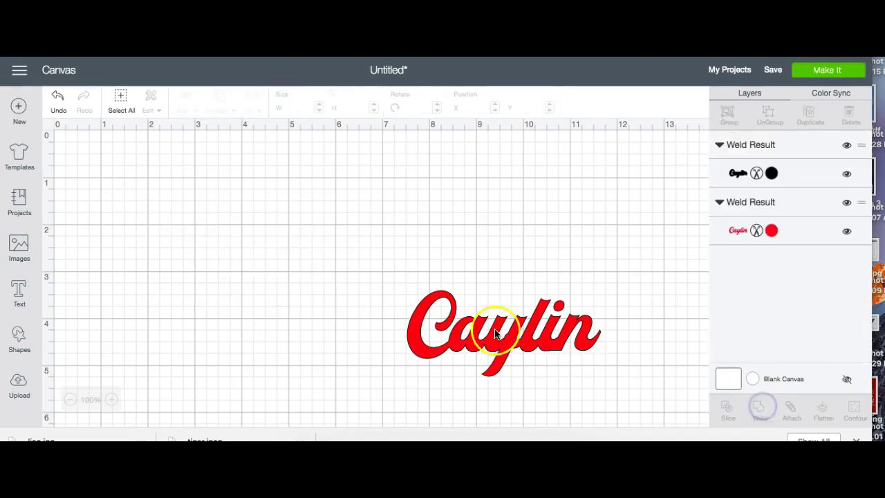
# - Send the welded black shadow to the back and set the red Caylin back on top
pyautogui.click(233, 260)
pyautogui.click(219, 101)
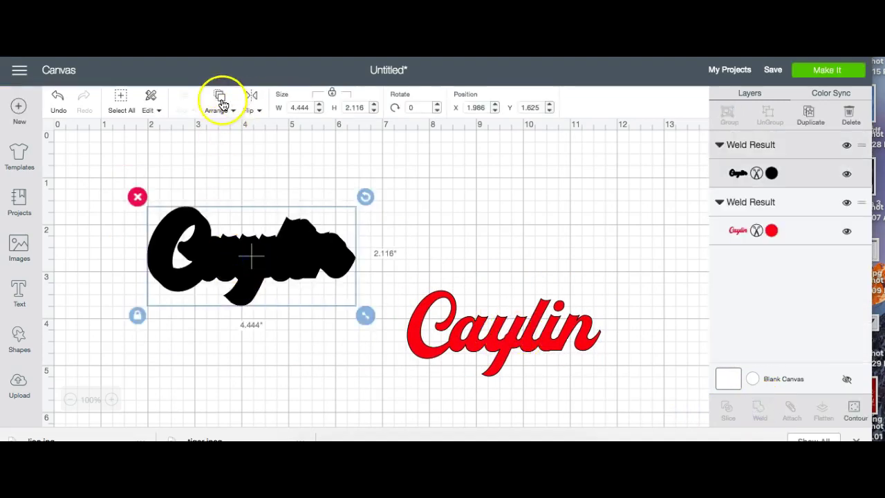
pyautogui.click(225, 135)
pyautogui.moveTo(456, 342); pyautogui.dragTo(204, 267)
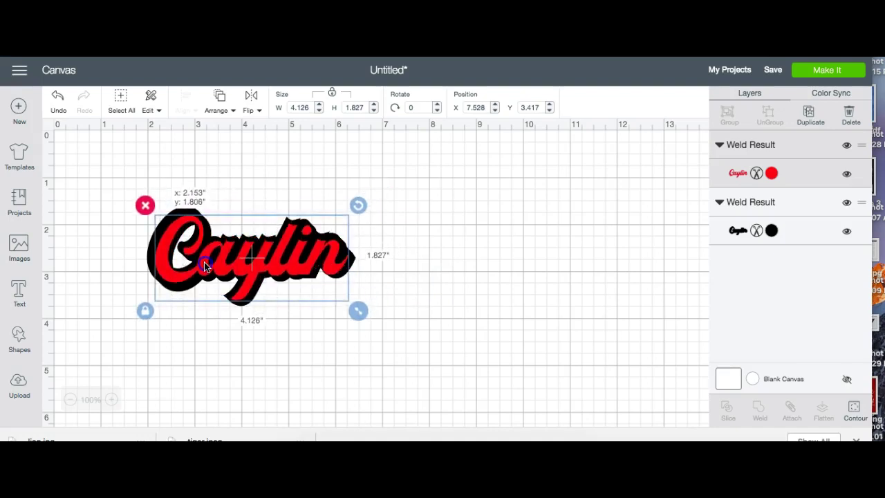
pyautogui.click(389, 332)
pyautogui.click(329, 258)
pyautogui.moveTo(328, 257); pyautogui.dragTo(328, 257)
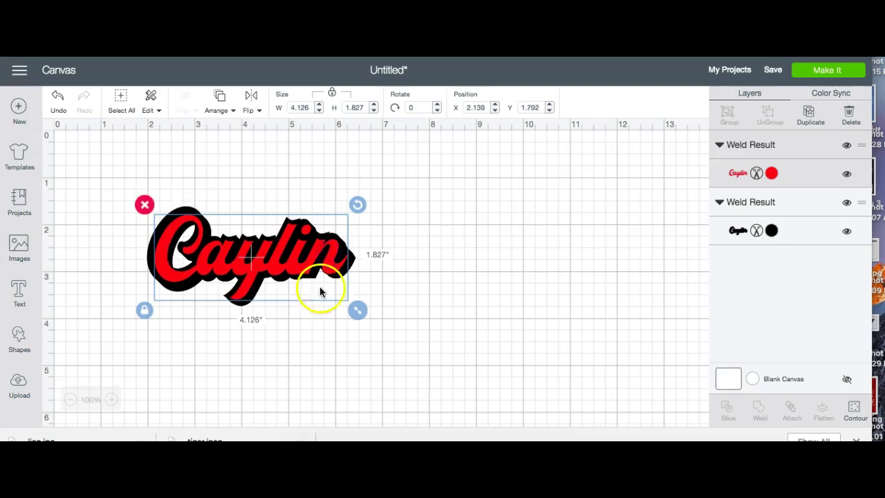
# - Scale the whole Caylin design to 6.778 inches wide, shift it up, then drag the red lettering below the black shadow
pyautogui.click(127, 253)
pyautogui.moveTo(121, 187); pyautogui.dragTo(472, 354)
pyautogui.moveTo(395, 307); pyautogui.dragTo(446, 241)
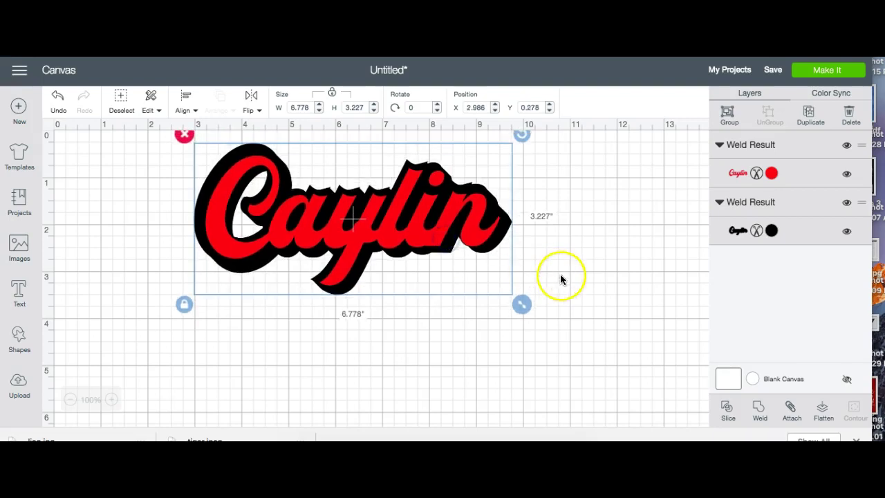
pyautogui.click(570, 272)
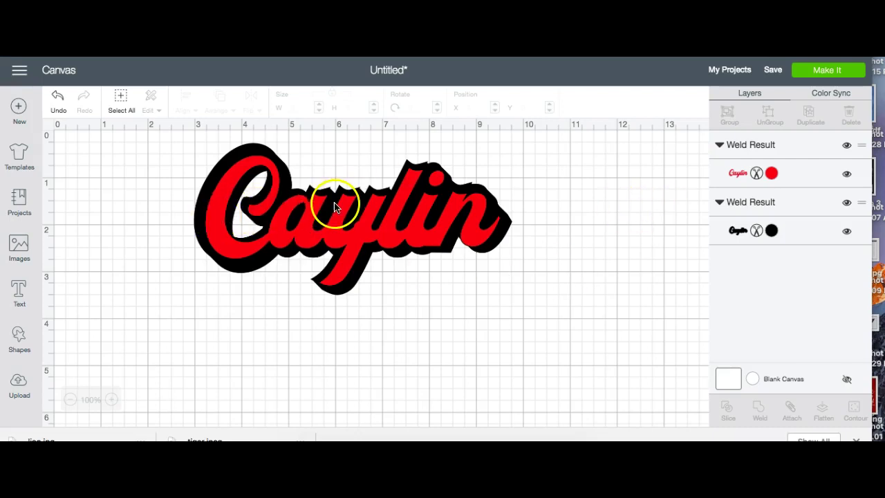
pyautogui.moveTo(401, 239); pyautogui.dragTo(408, 348)
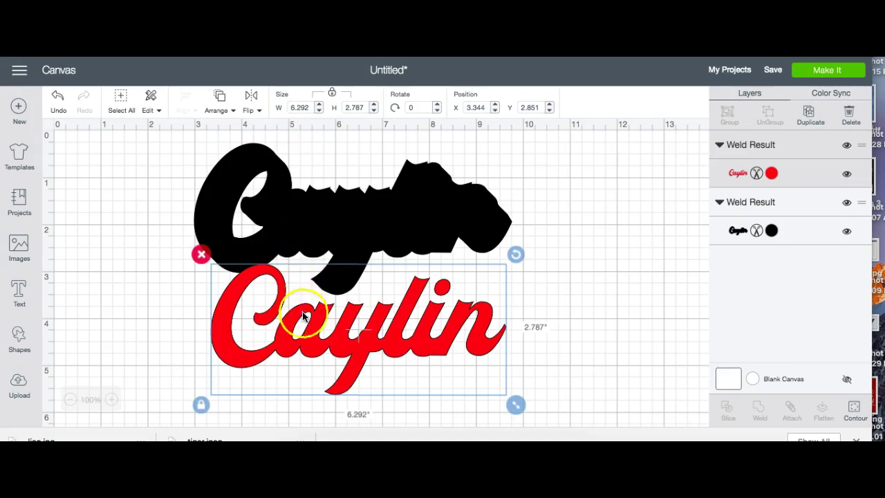
# - Review the red and black layers' colour settings, then drag the red Caylin back over the shadow
pyautogui.click(756, 175)
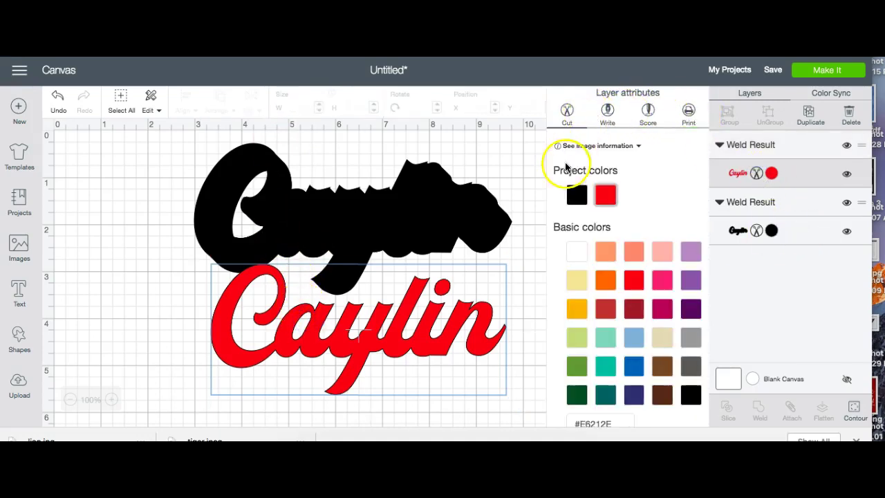
pyautogui.click(582, 145)
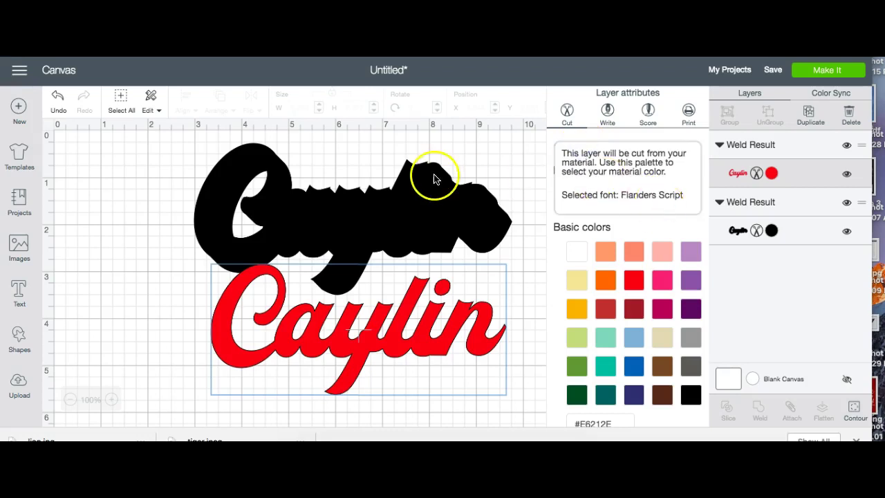
pyautogui.click(772, 232)
pyautogui.click(773, 233)
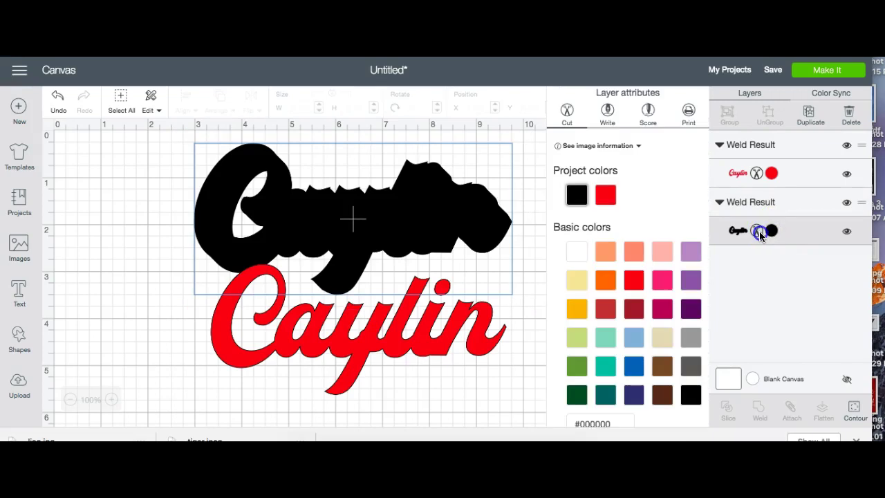
pyautogui.click(117, 259)
pyautogui.moveTo(326, 355); pyautogui.dragTo(319, 249)
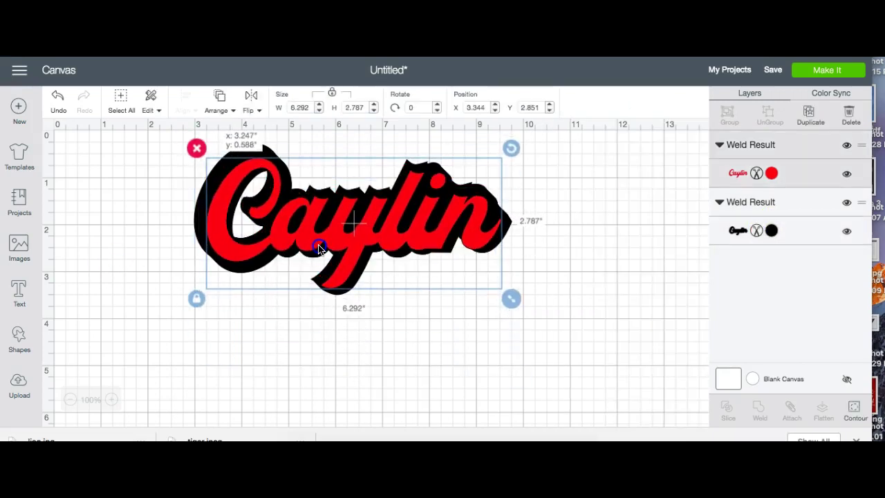